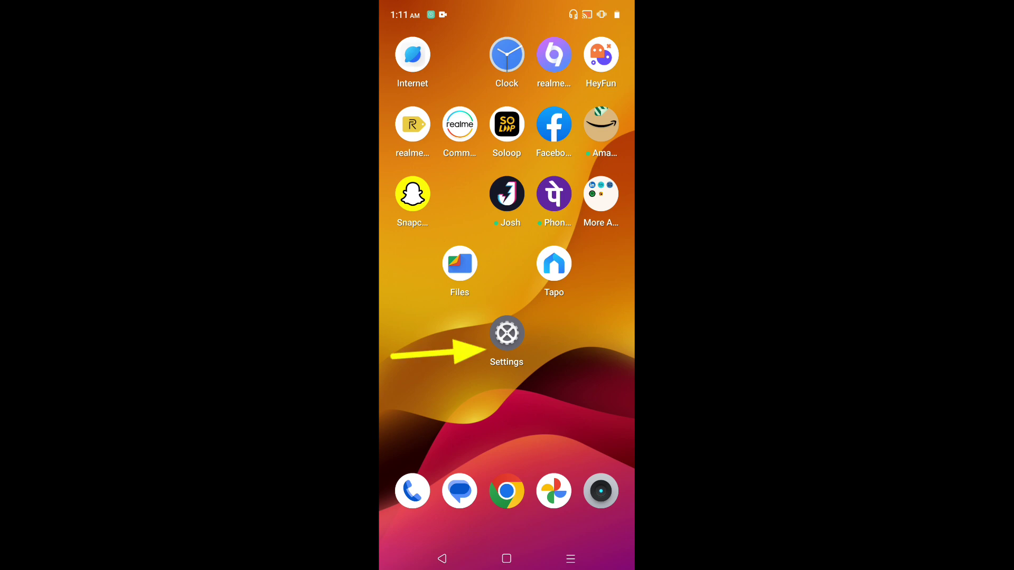
Launch Settings and go to the Accessibility page
click(506, 334)
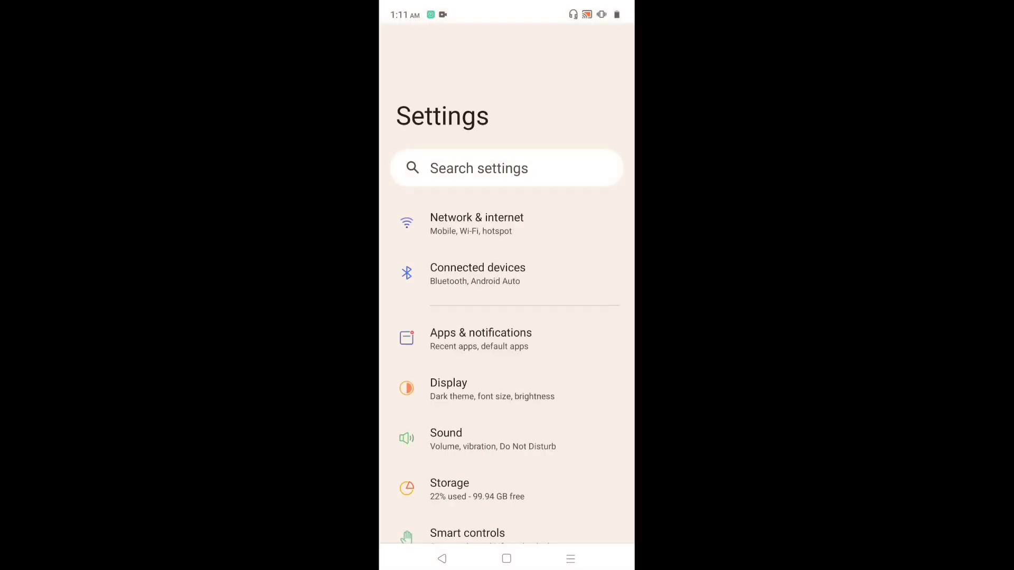
scroll(507, 317, down, 5)
scroll(507, 317, down, 2)
scroll(507, 317, down, 3)
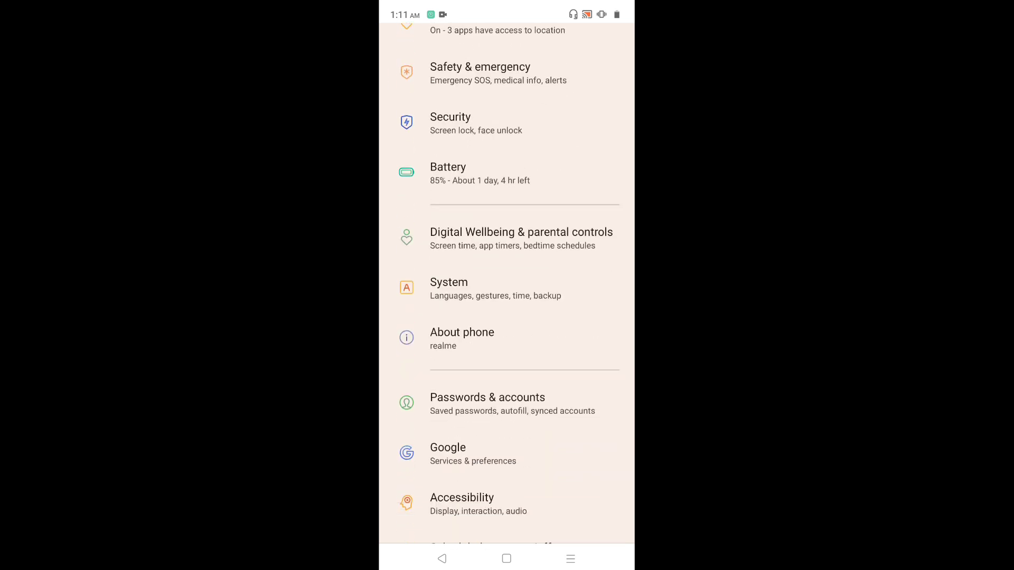
scroll(507, 317, down, 1)
click(507, 467)
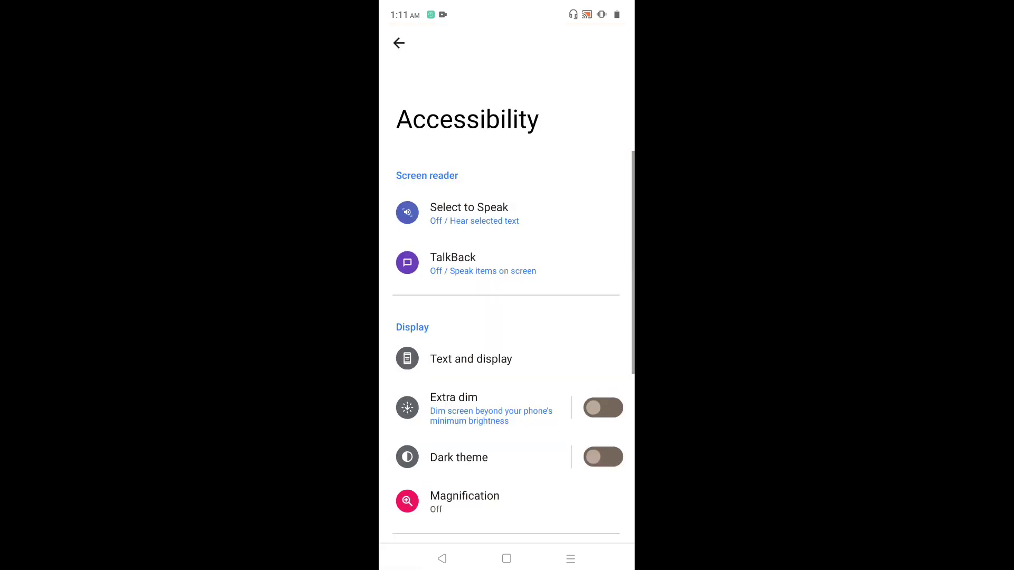
Switch on Use TalkBack from the TalkBack page under Screen reader
click(555, 263)
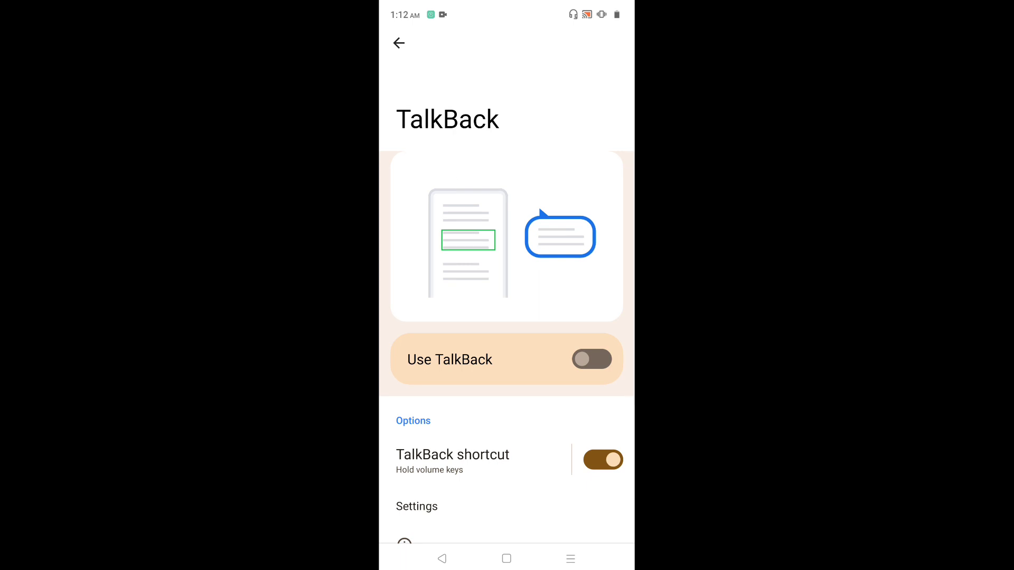
click(592, 360)
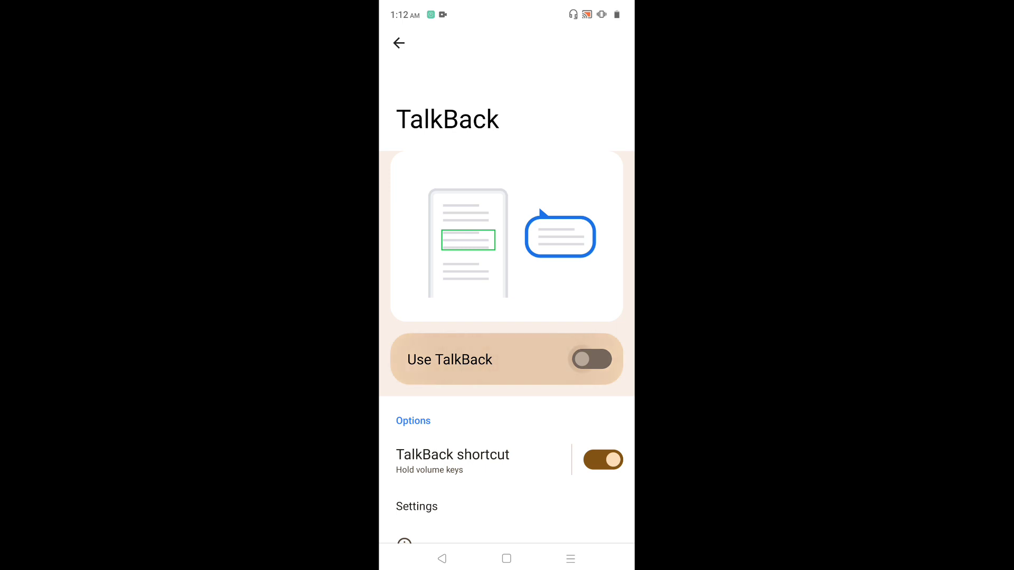
click(592, 359)
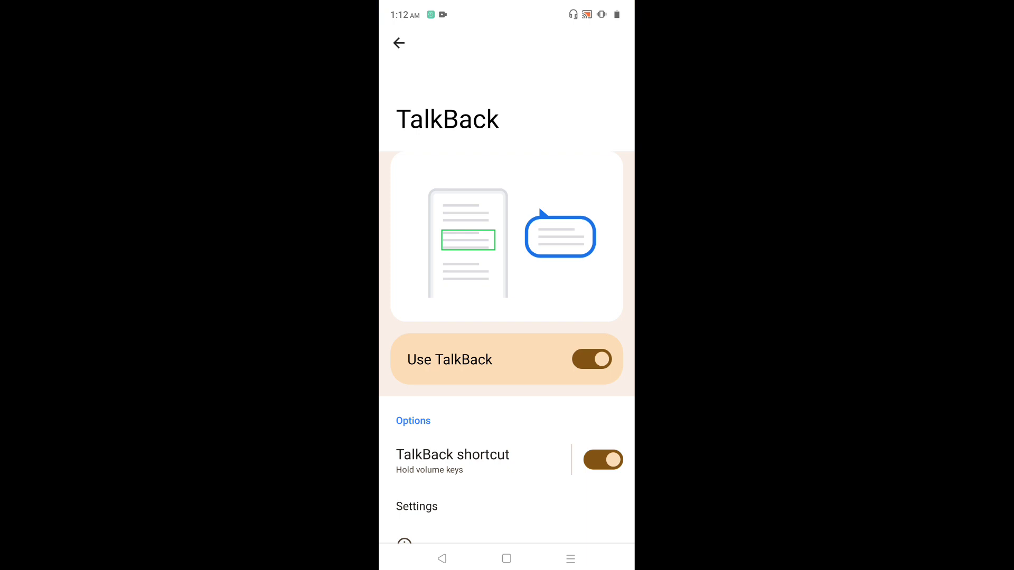
click(442, 559)
Go back to Accessibility and focus the TalkBack entry, now shown as On
double_click(443, 558)
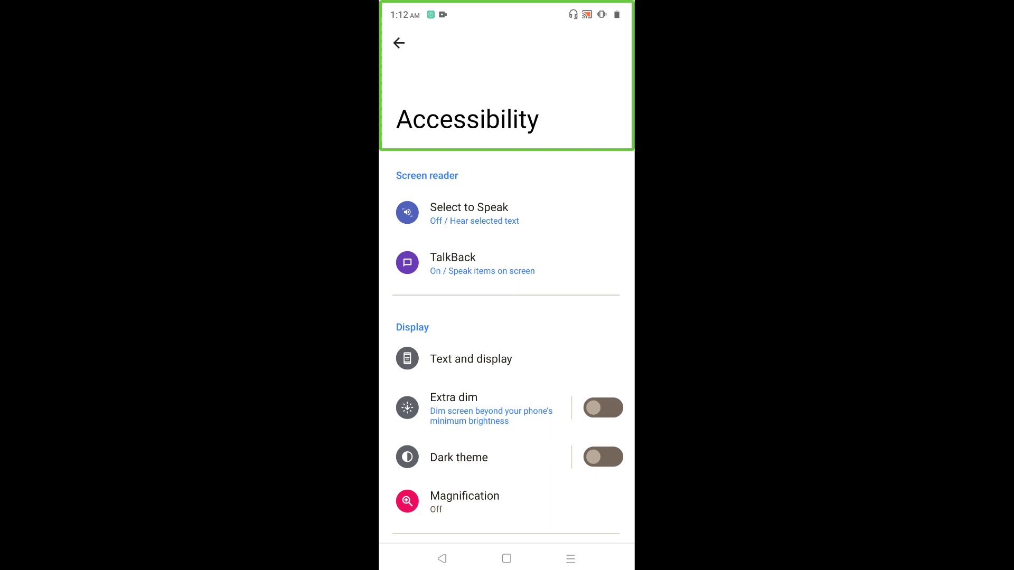
click(476, 263)
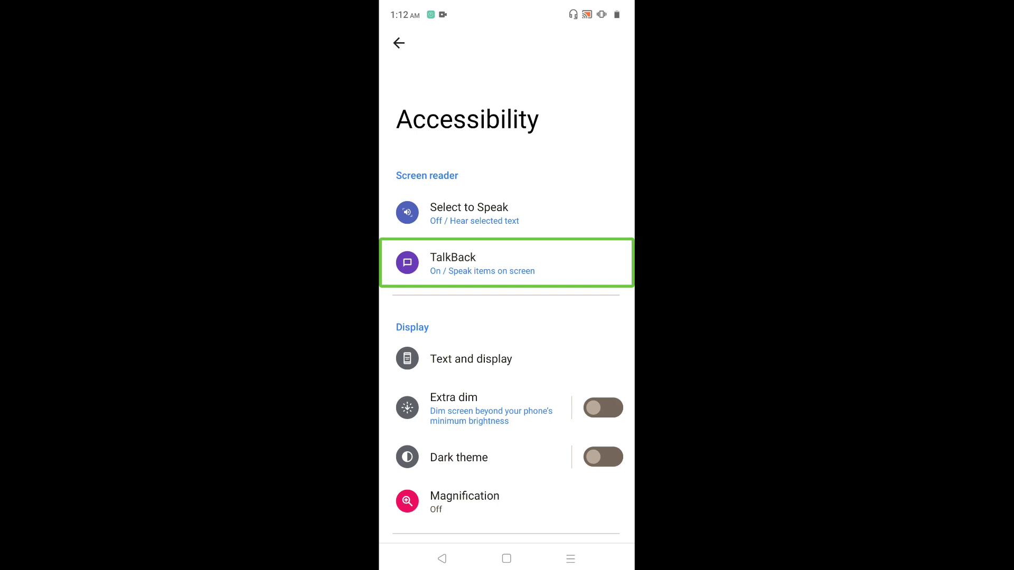
Turn off Use TalkBack and confirm STOP in the Stop TalkBack? dialog
key(Return)
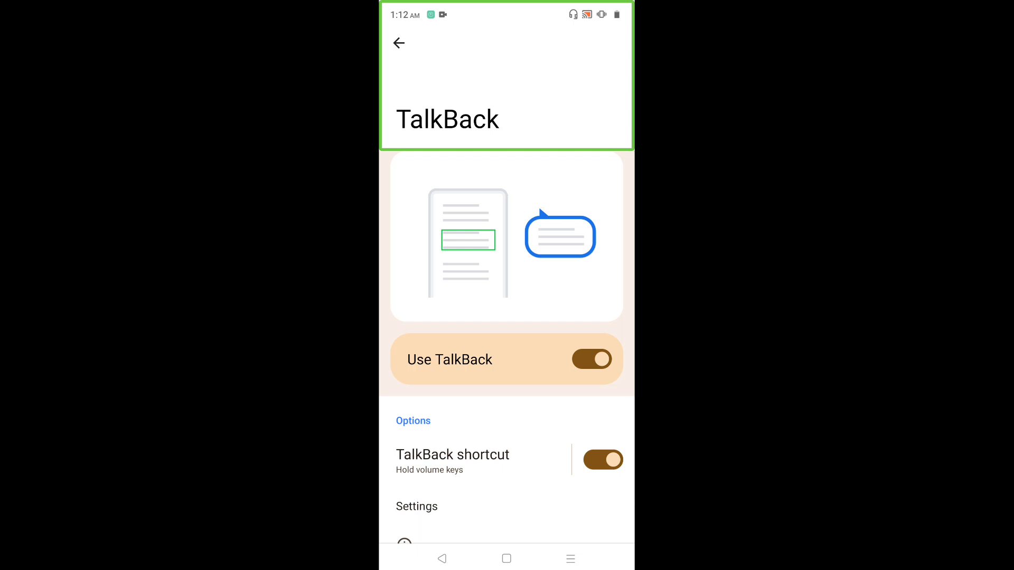
key(Tab)
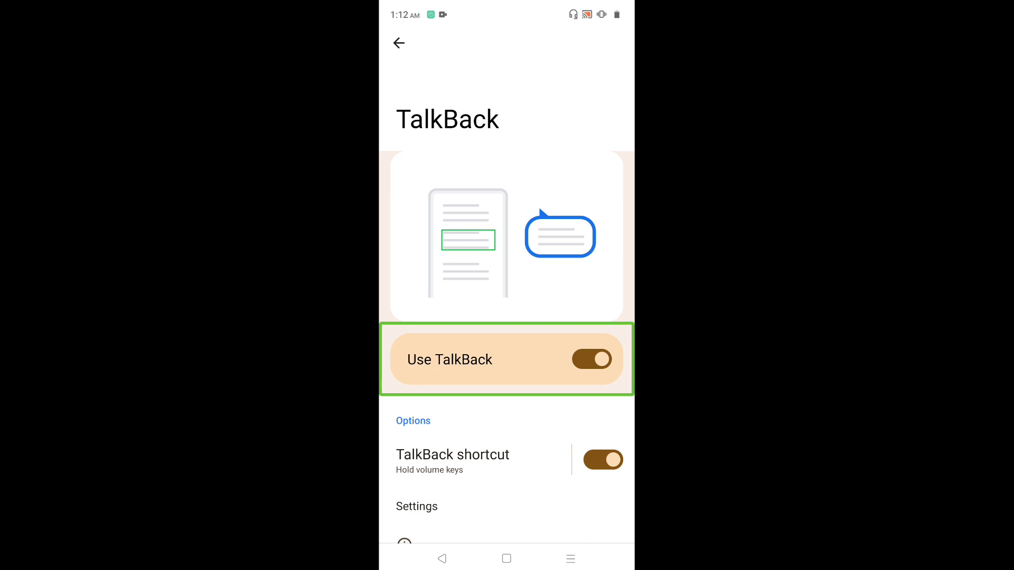
key(Return)
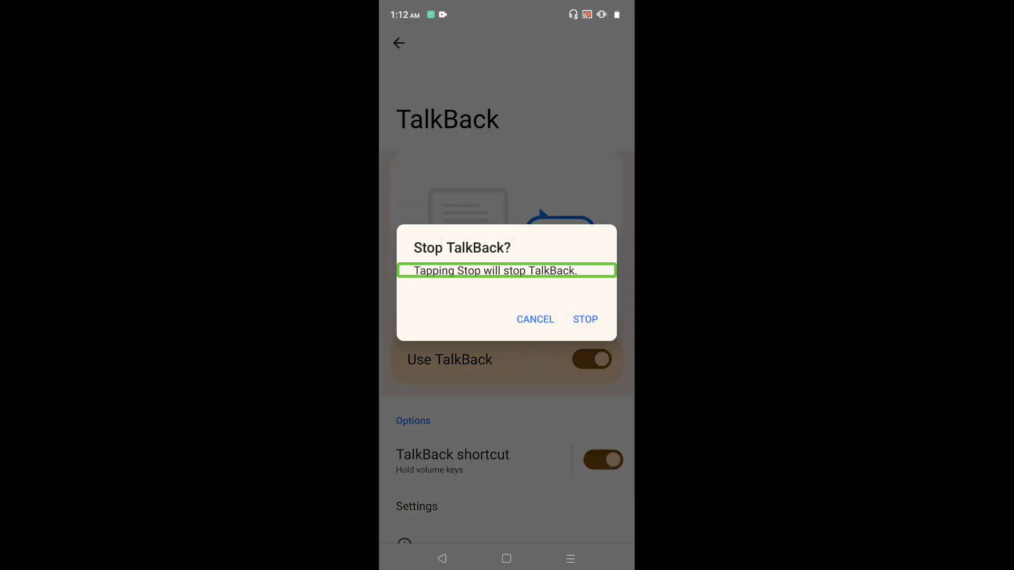
key(Tab)
key(Tab)
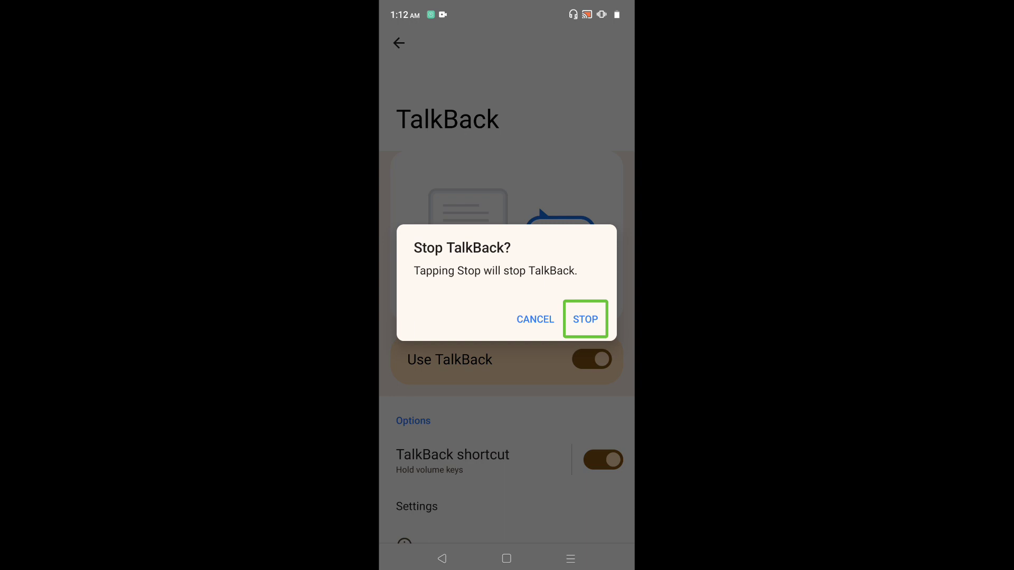
key(Return)
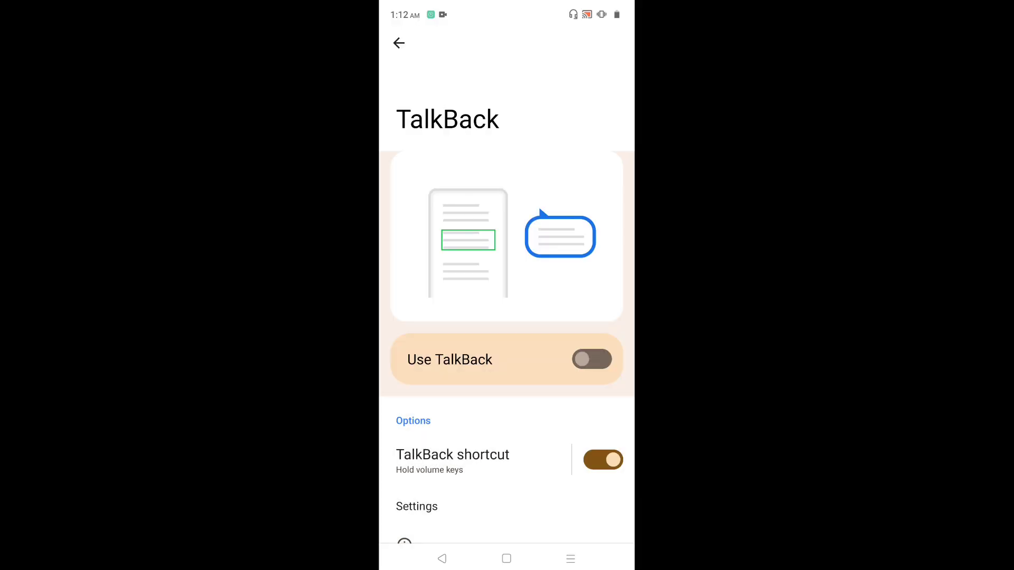